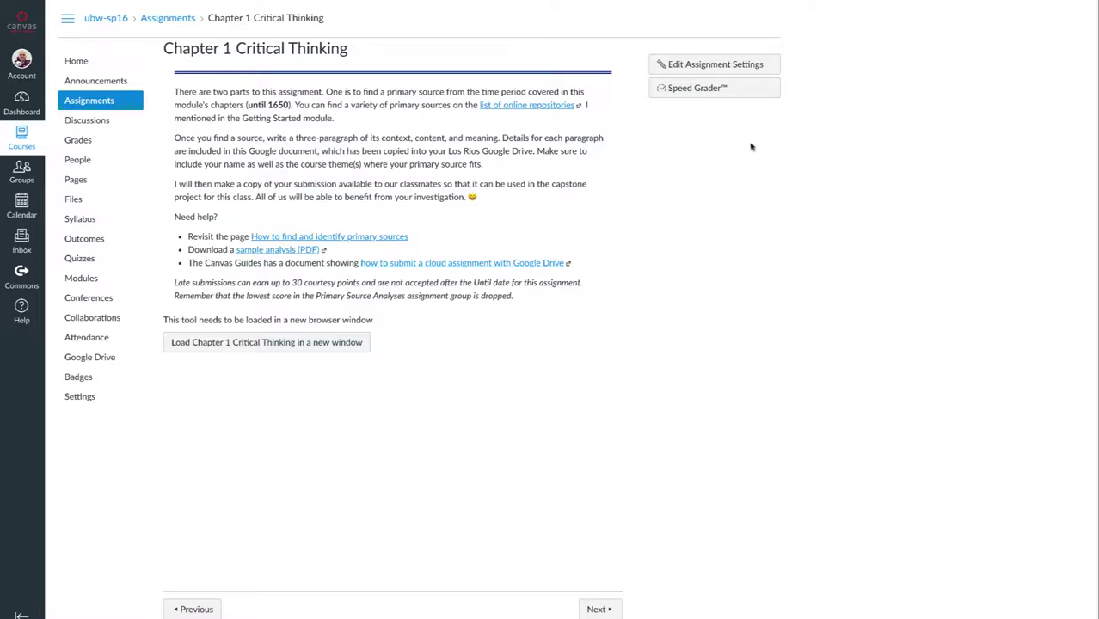
Set Chapter 1 Critical Thinking's submission type to No Submission and save
click(704, 69)
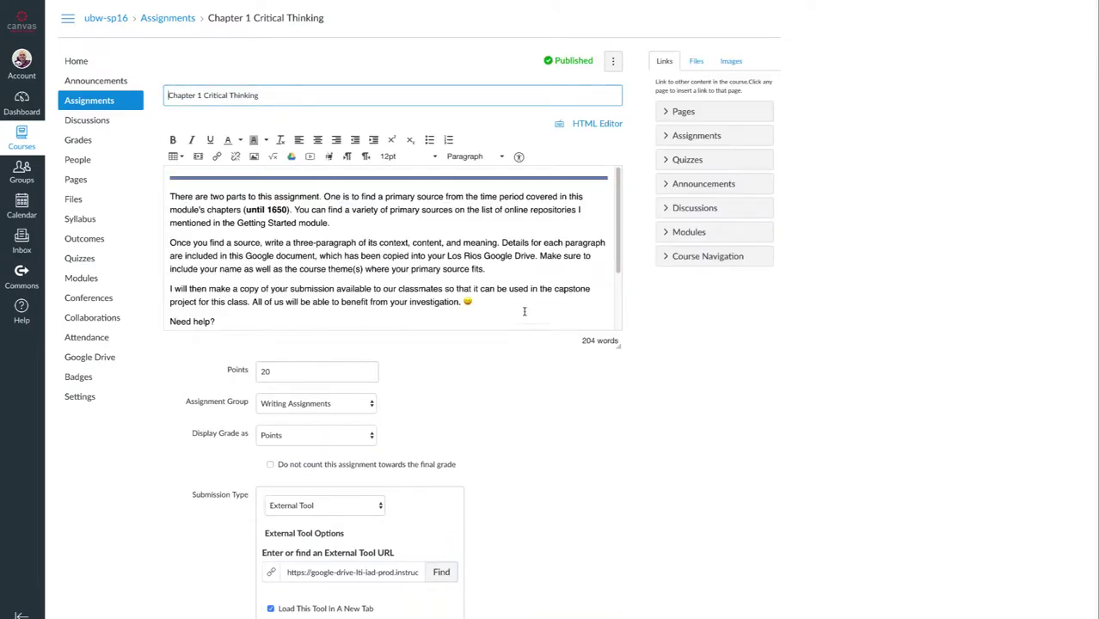
click(354, 506)
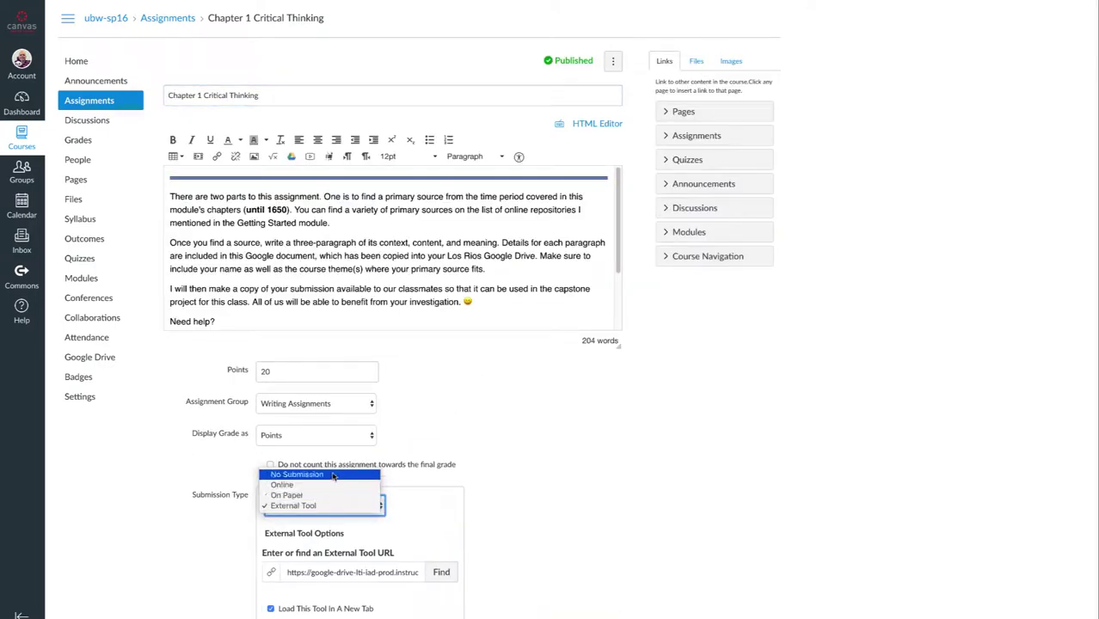
click(301, 475)
scroll(510, 596, down, 4)
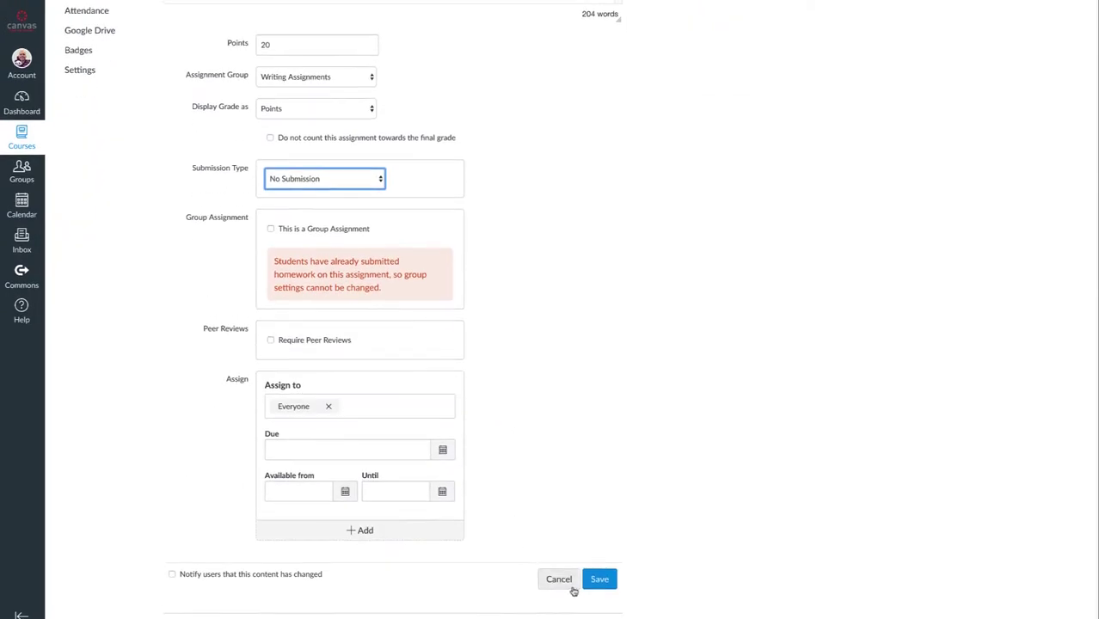
click(597, 576)
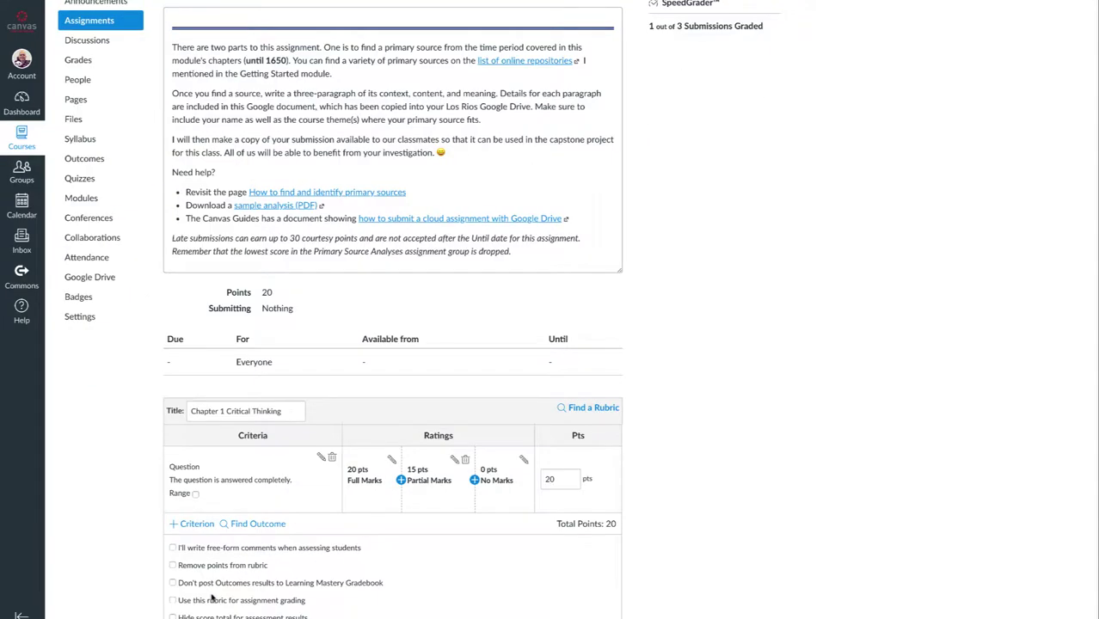
Create a rubric with a 20-point Question criterion, used for assignment grading
scroll(212, 600, down, 1)
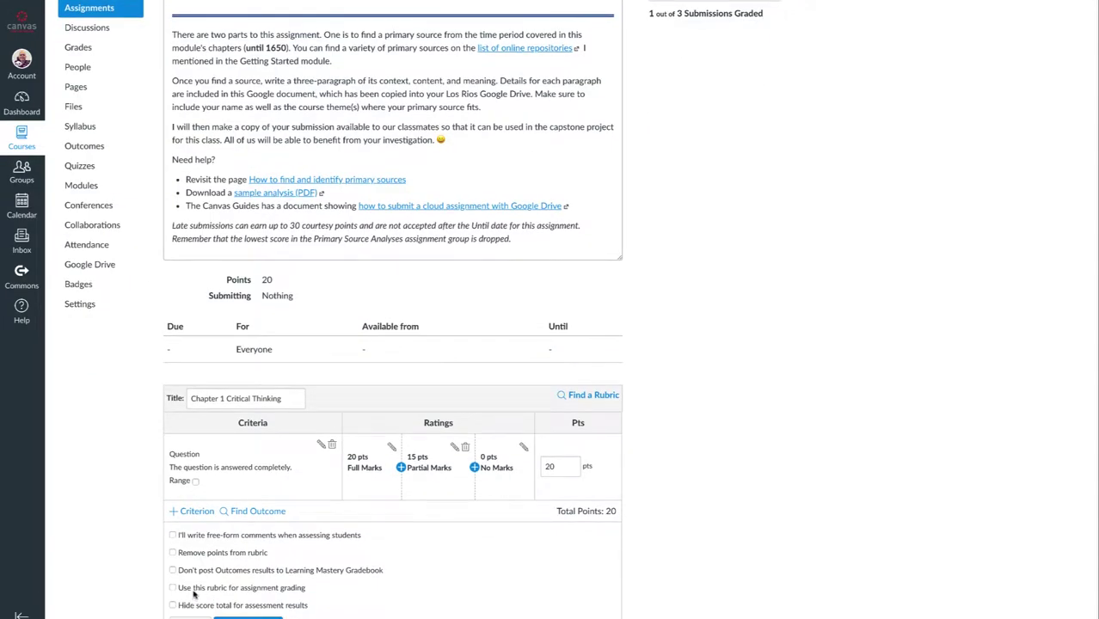
click(172, 589)
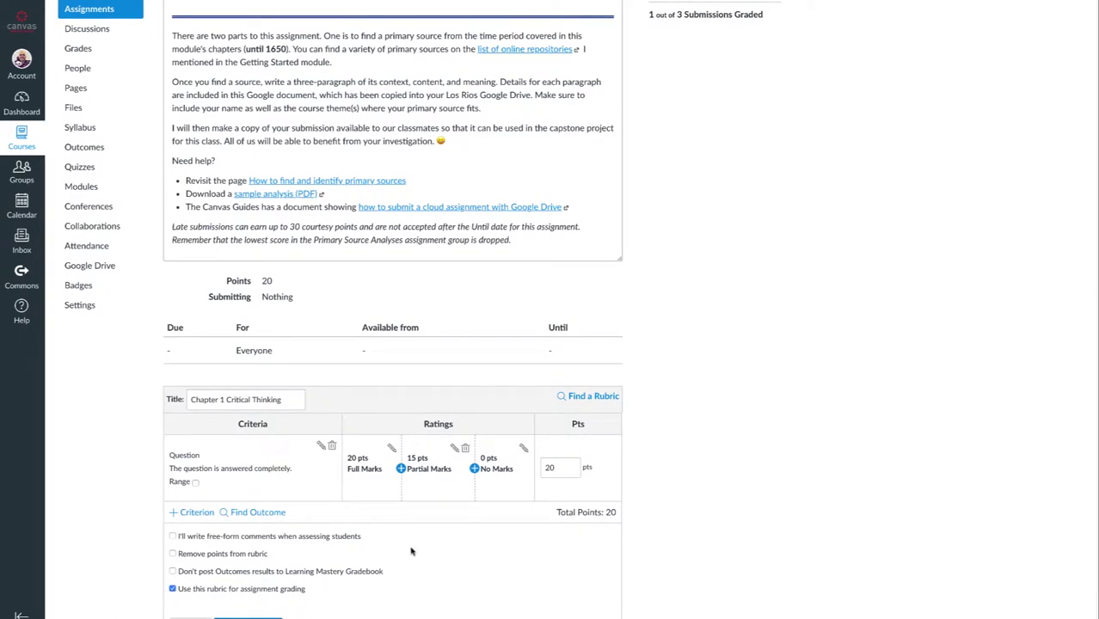
scroll(780, 523, down, 2)
click(247, 541)
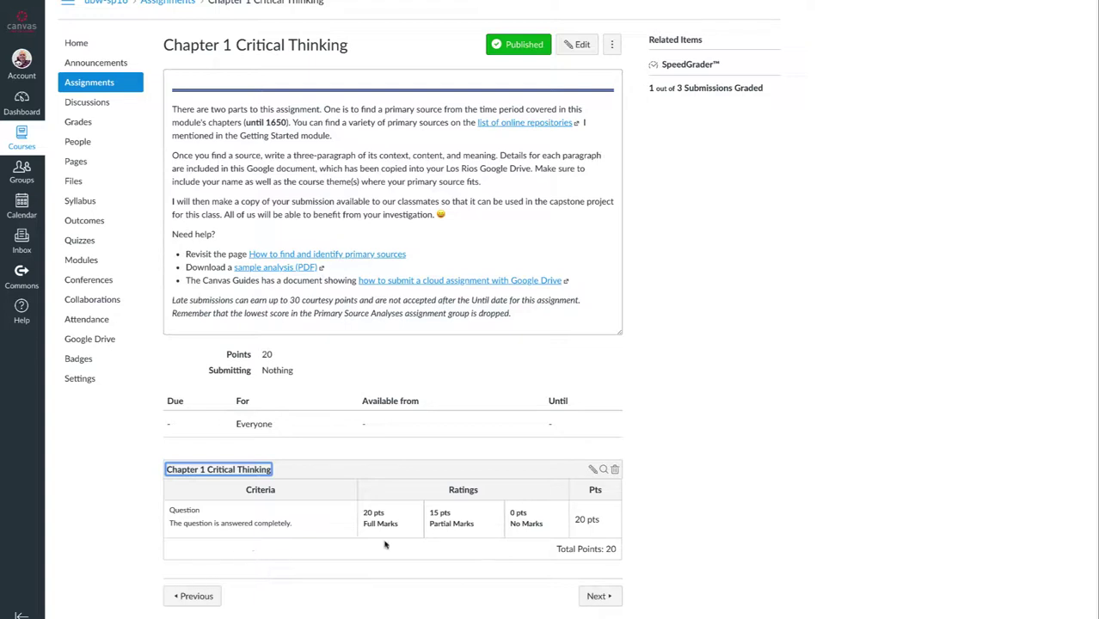
Link the Google Drive Cloud Assignment tool to Sample Assignments' Ch. 1 Critical Thinking Questions file
click(587, 47)
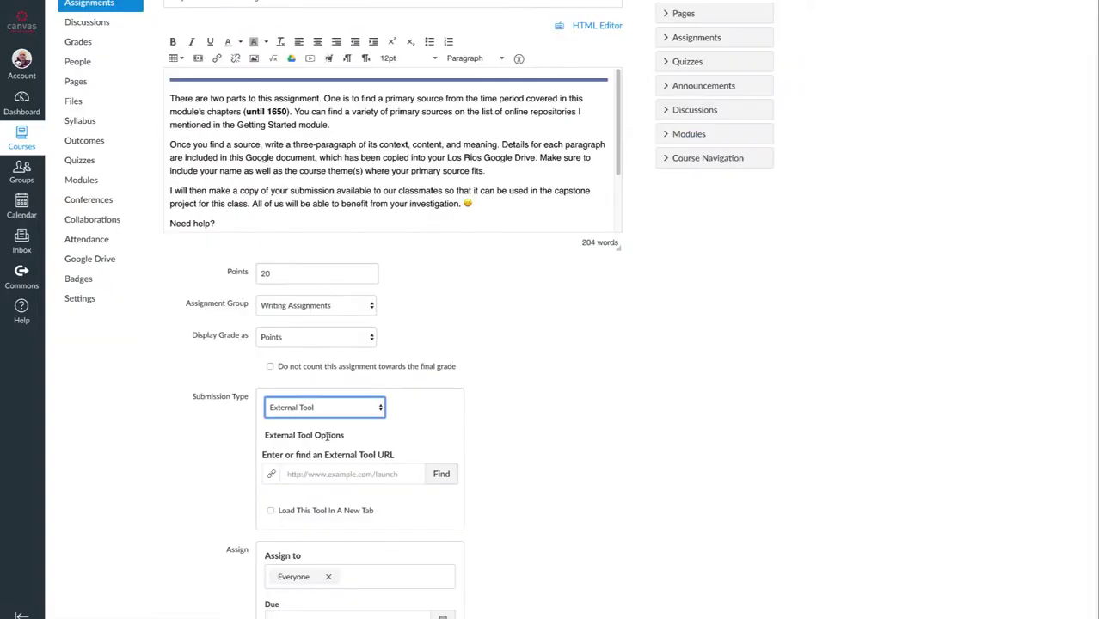
click(439, 473)
click(529, 375)
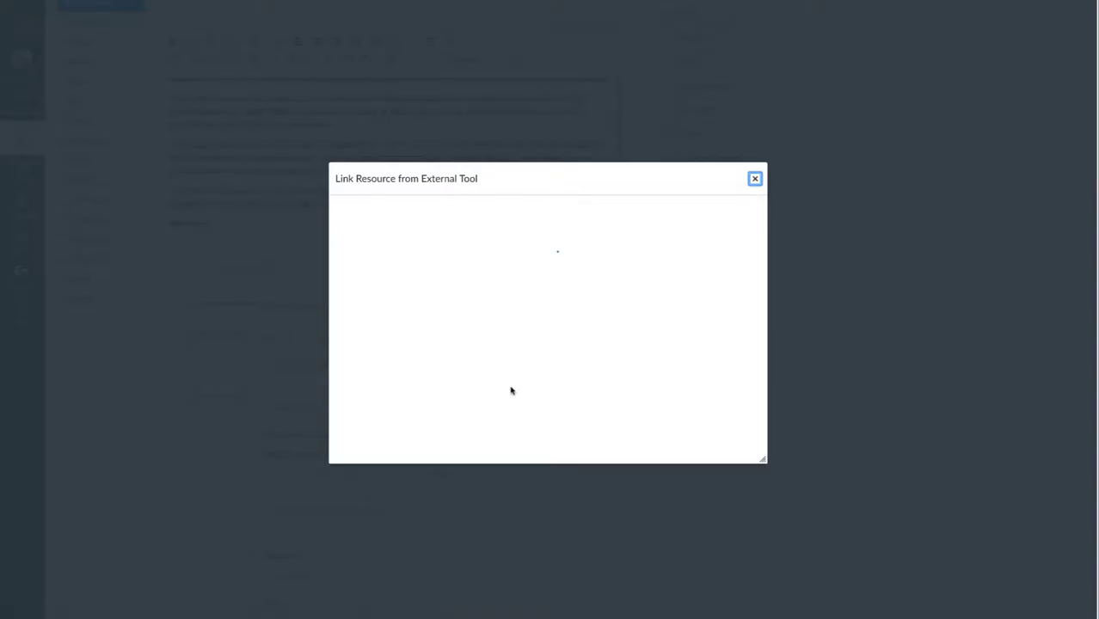
click(424, 331)
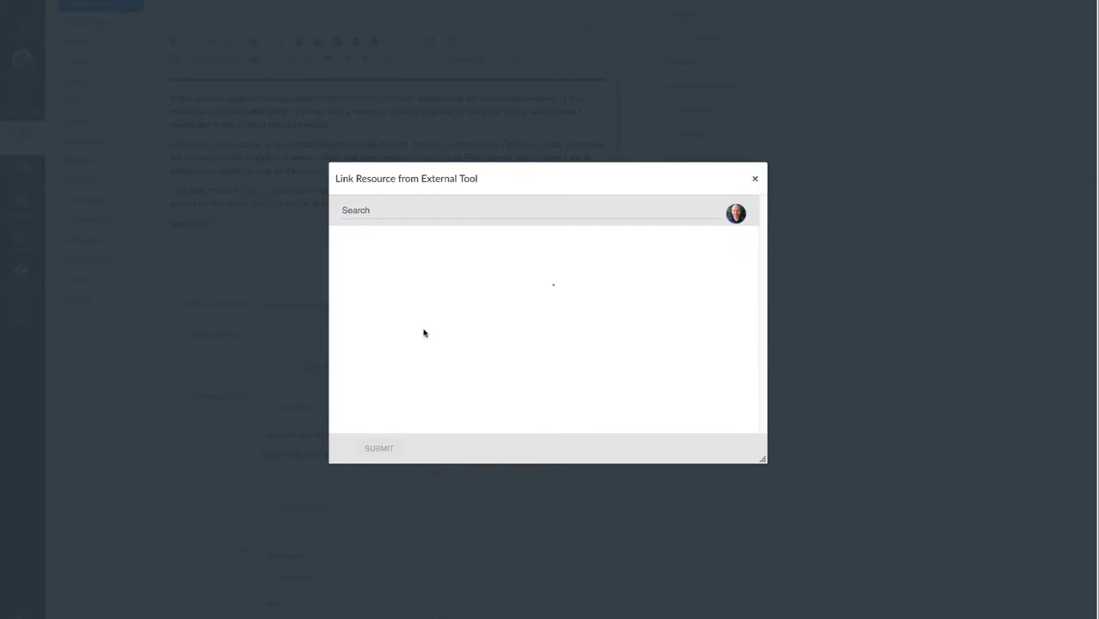
click(449, 355)
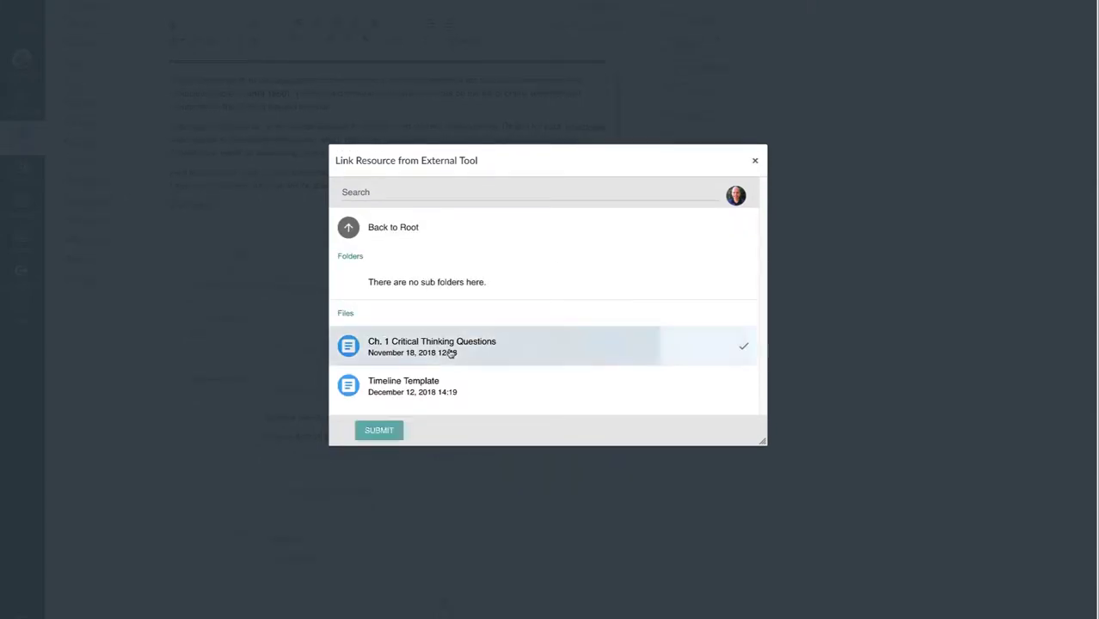
click(384, 437)
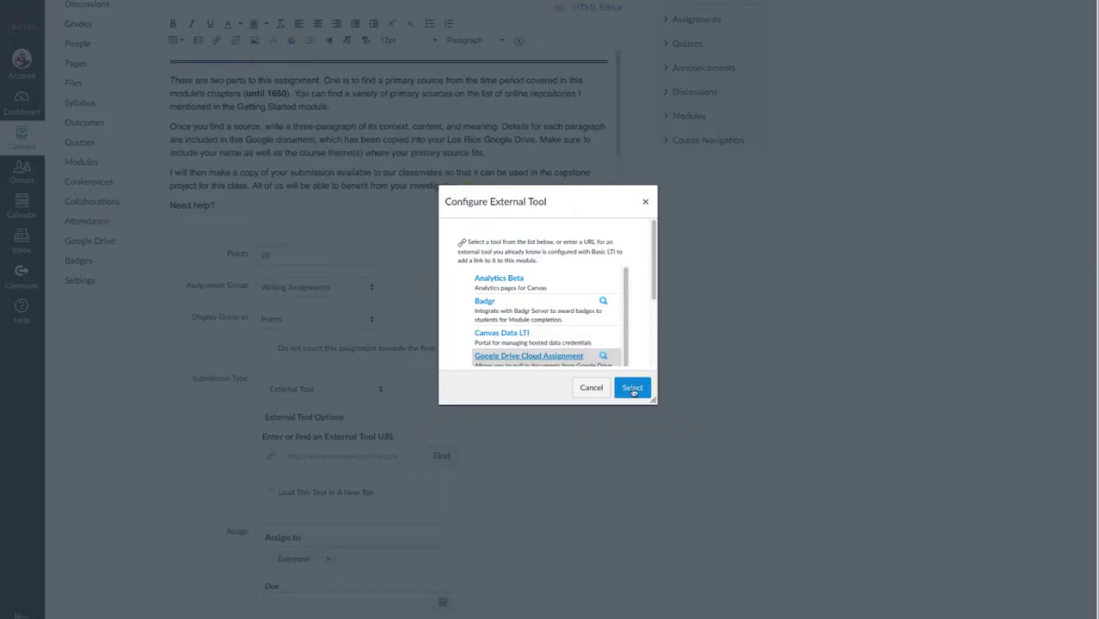
click(633, 389)
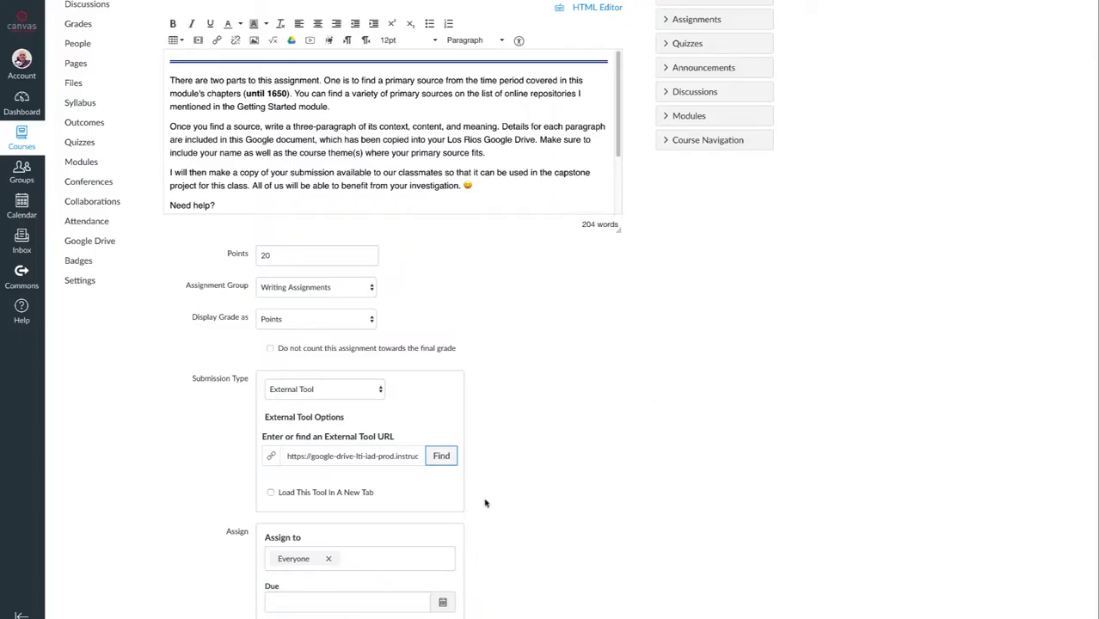
Make the external tool load in a new tab and save the assignment
scroll(486, 503, down, 3)
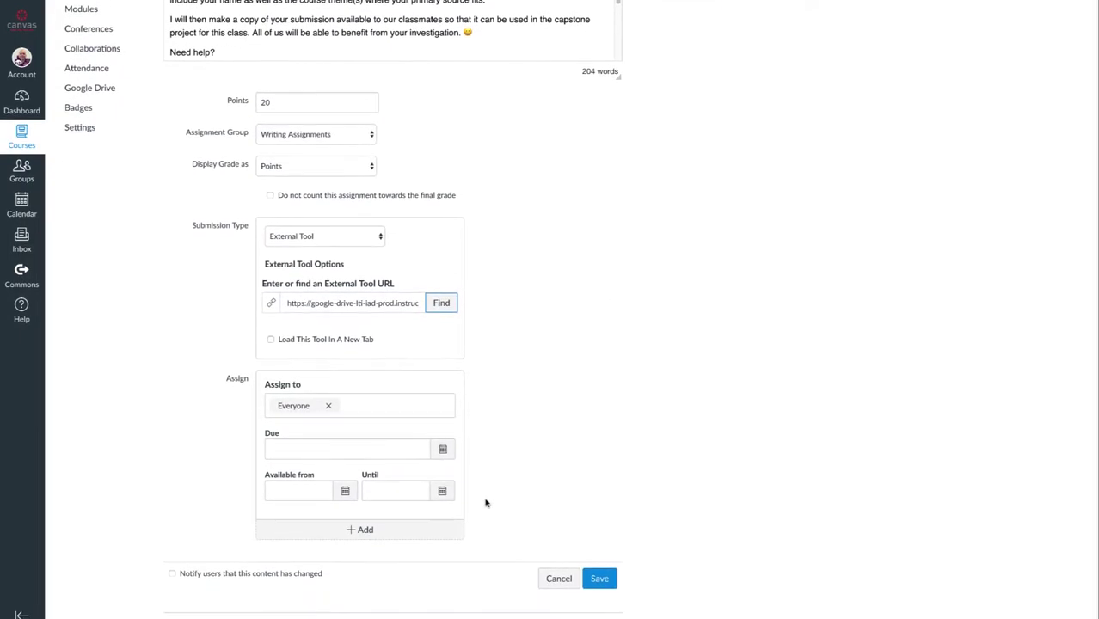
click(319, 342)
click(599, 580)
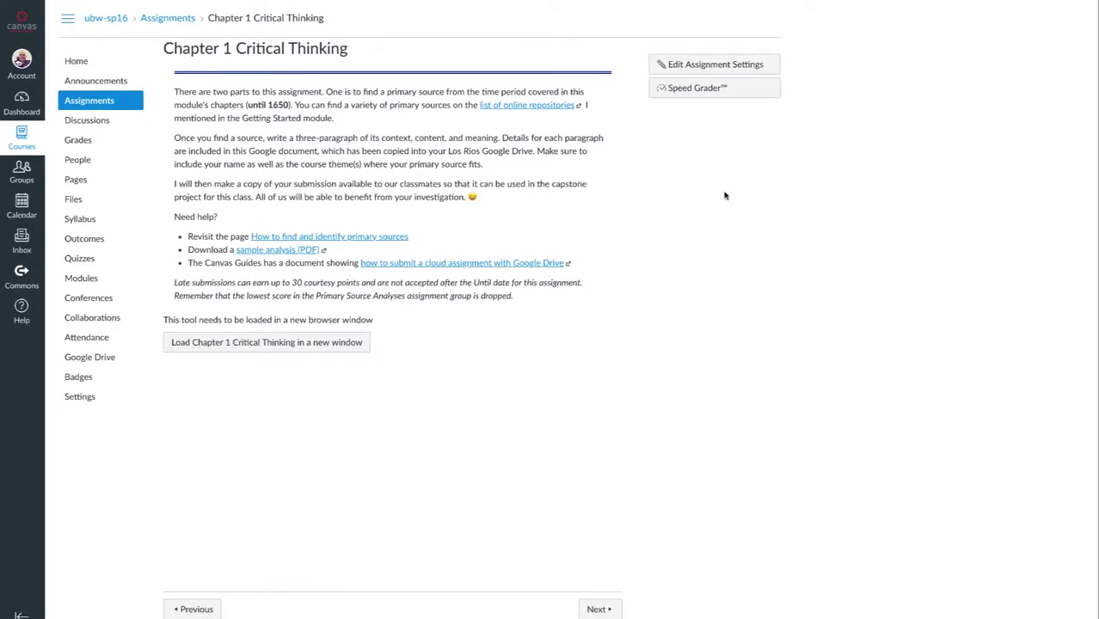
In SpeedGrader, give the Question criterion 20 pts Full Marks and save the rubric score
click(692, 91)
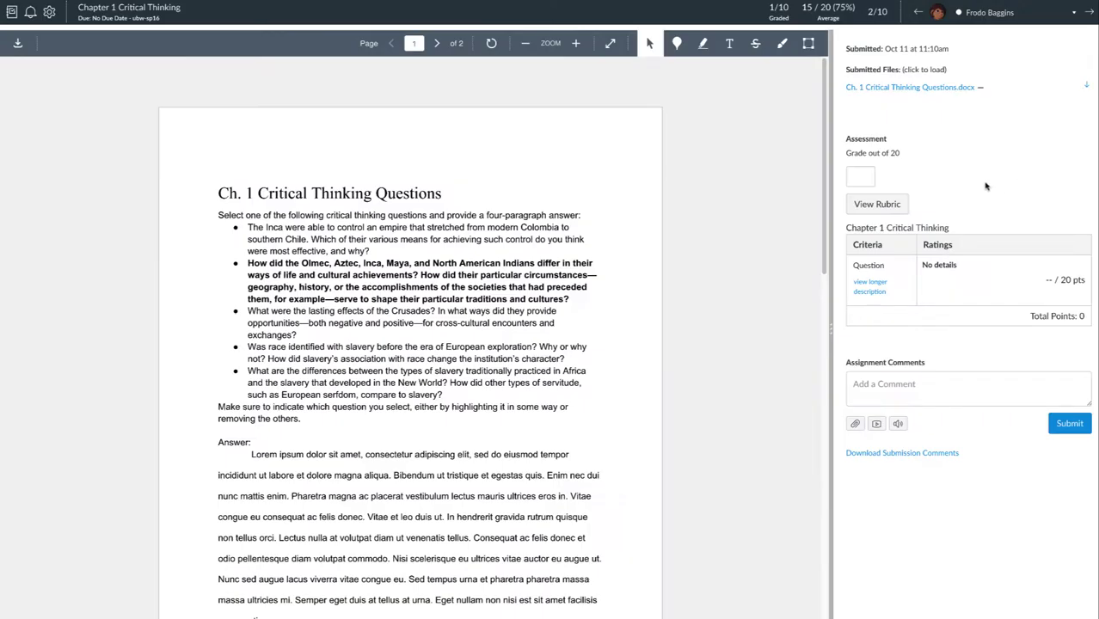
click(886, 203)
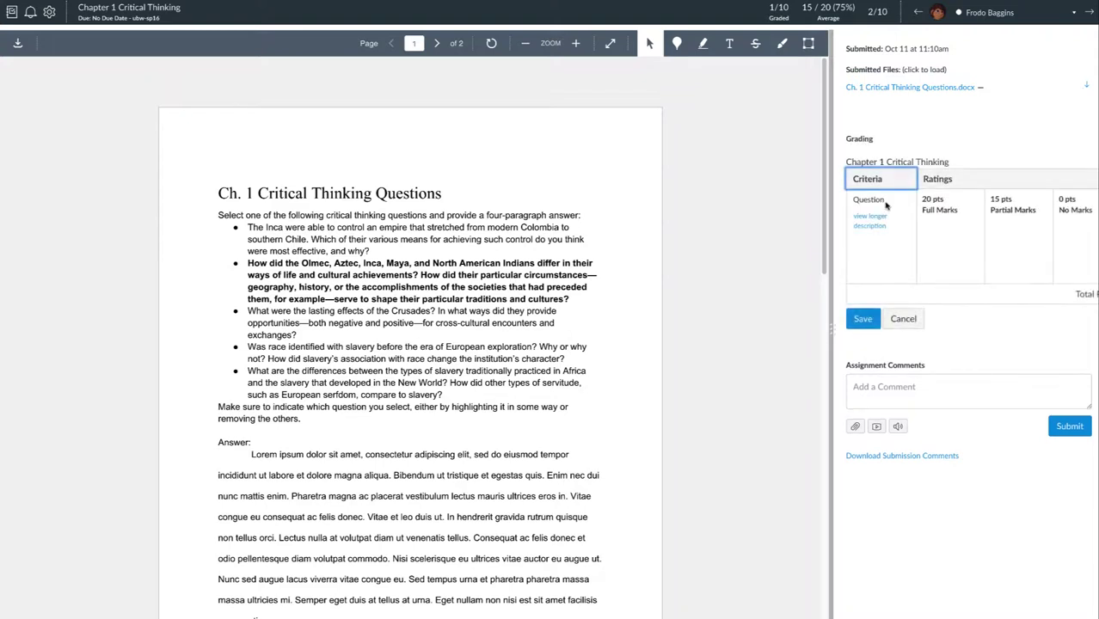
click(940, 235)
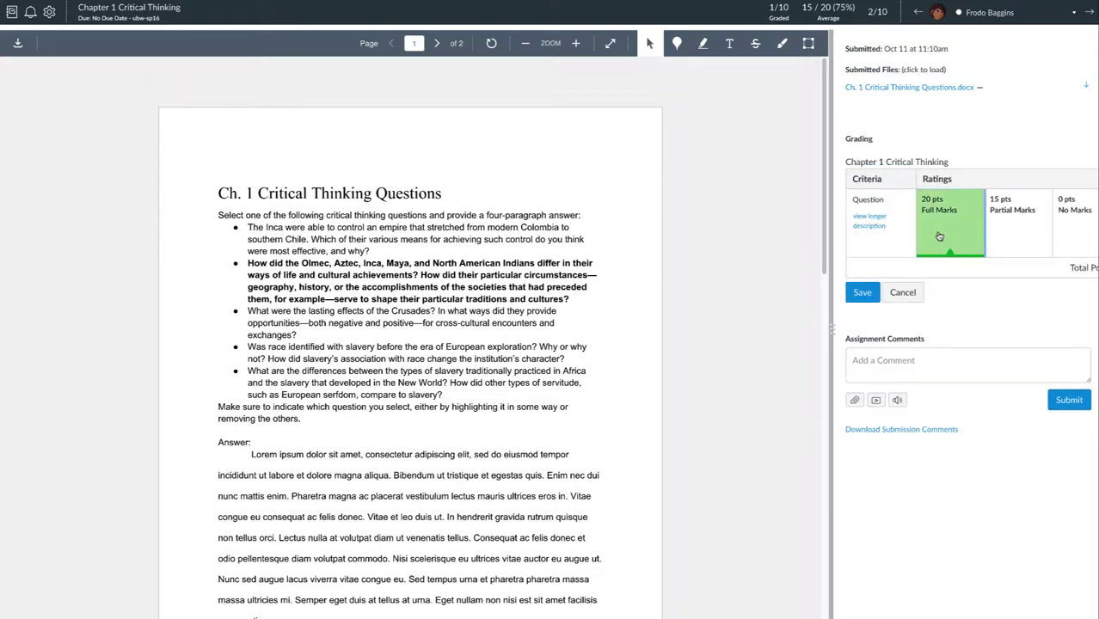
click(862, 293)
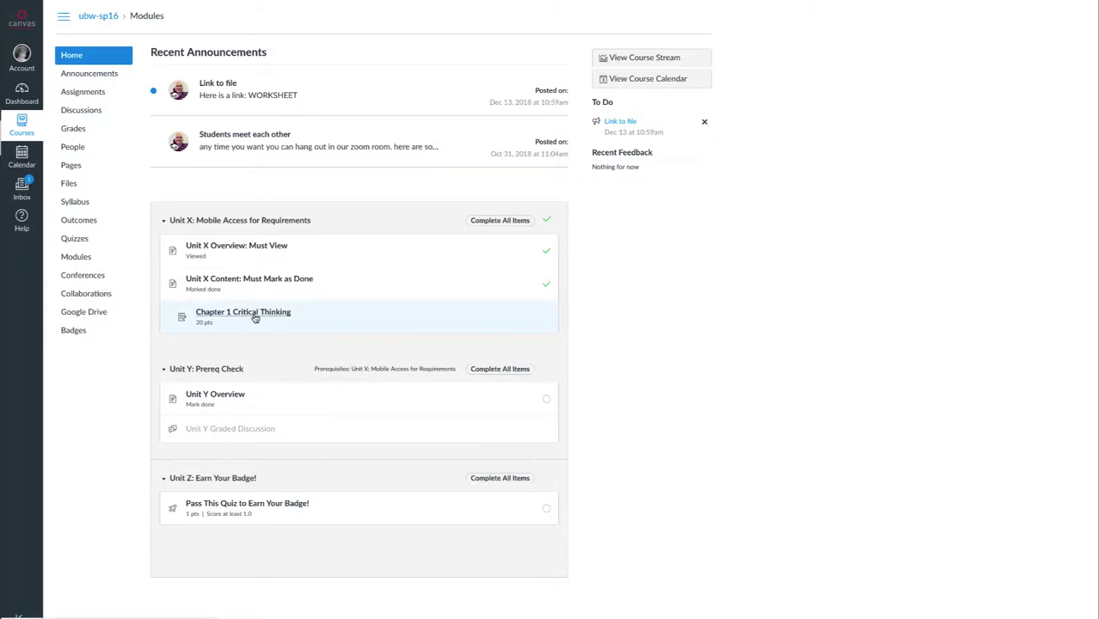
Show the Chapter 1 Critical Thinking rubric from the student's Grades submission details
click(255, 314)
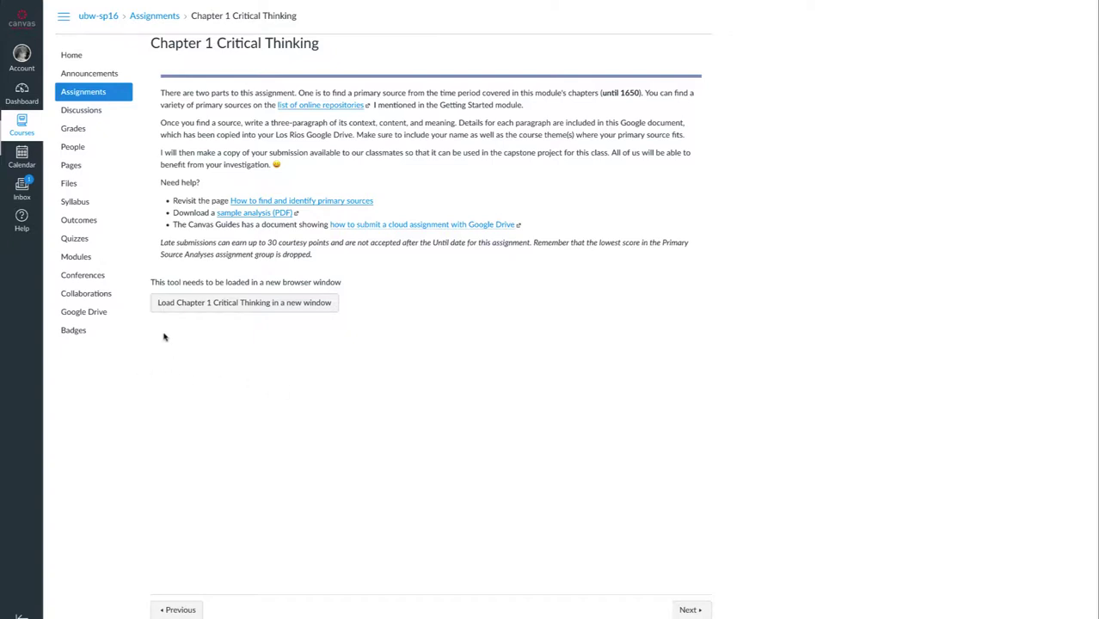
click(72, 128)
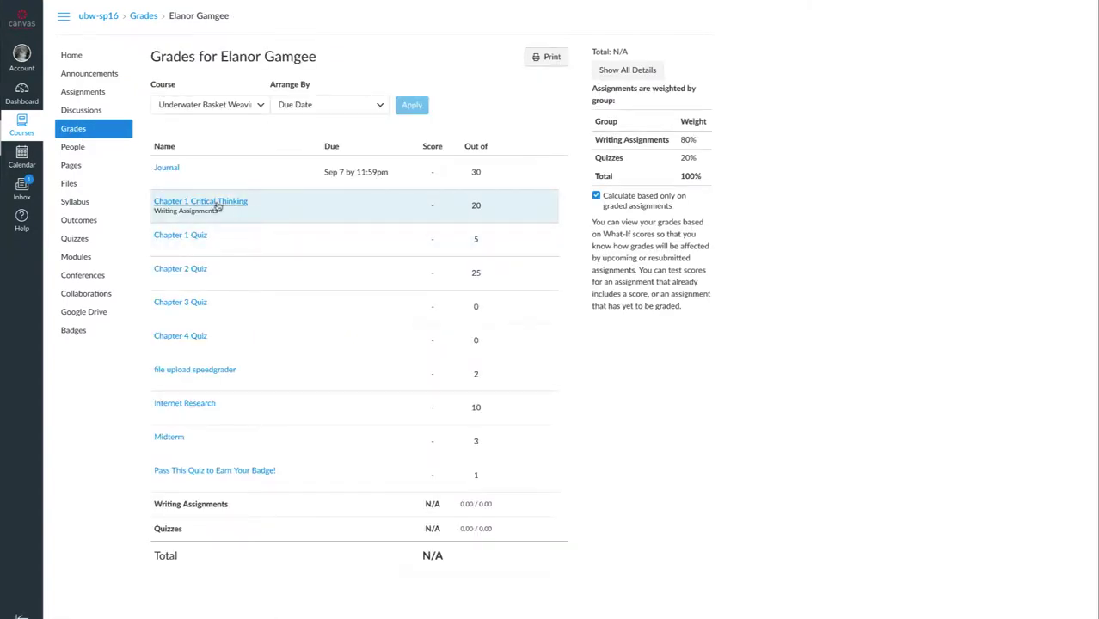
click(218, 203)
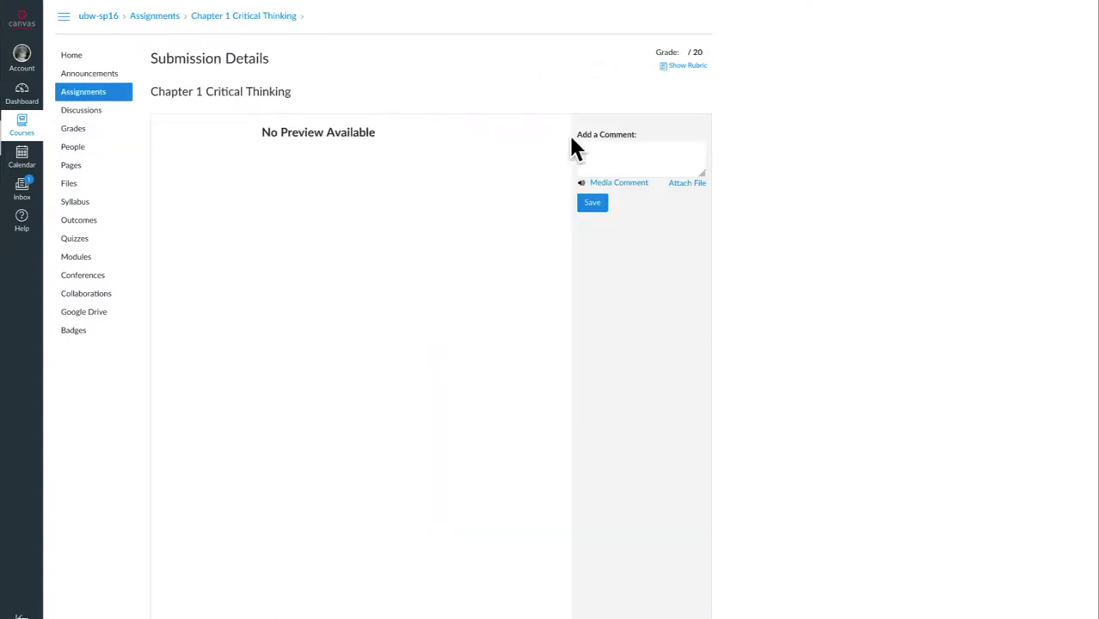
click(695, 68)
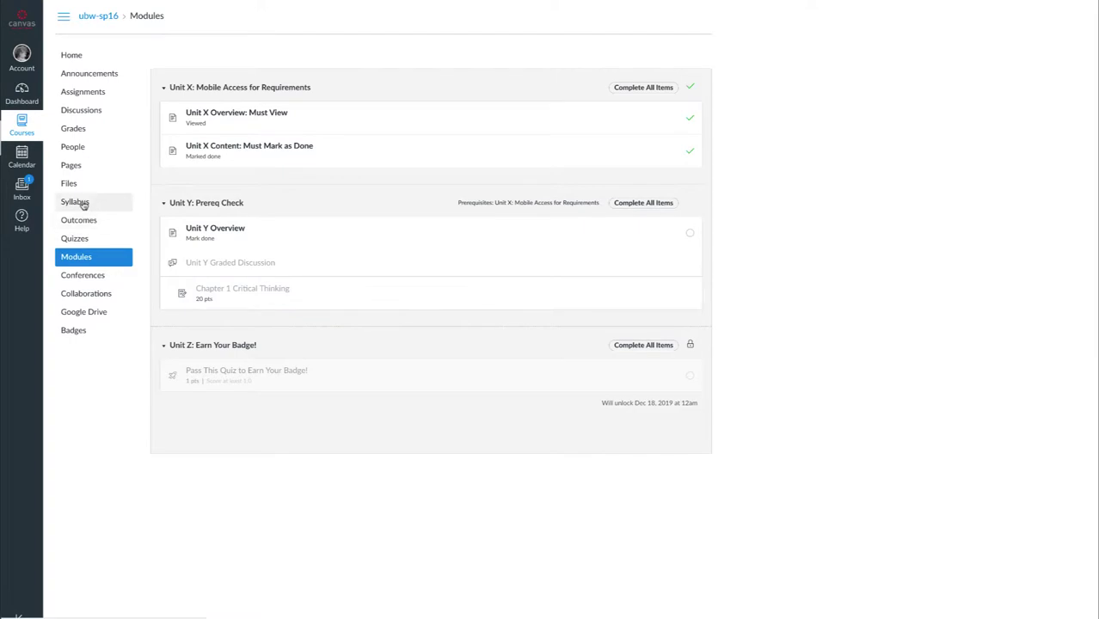
Open Chapter 1 Critical Thinking through its link on the course Syllabus
click(83, 203)
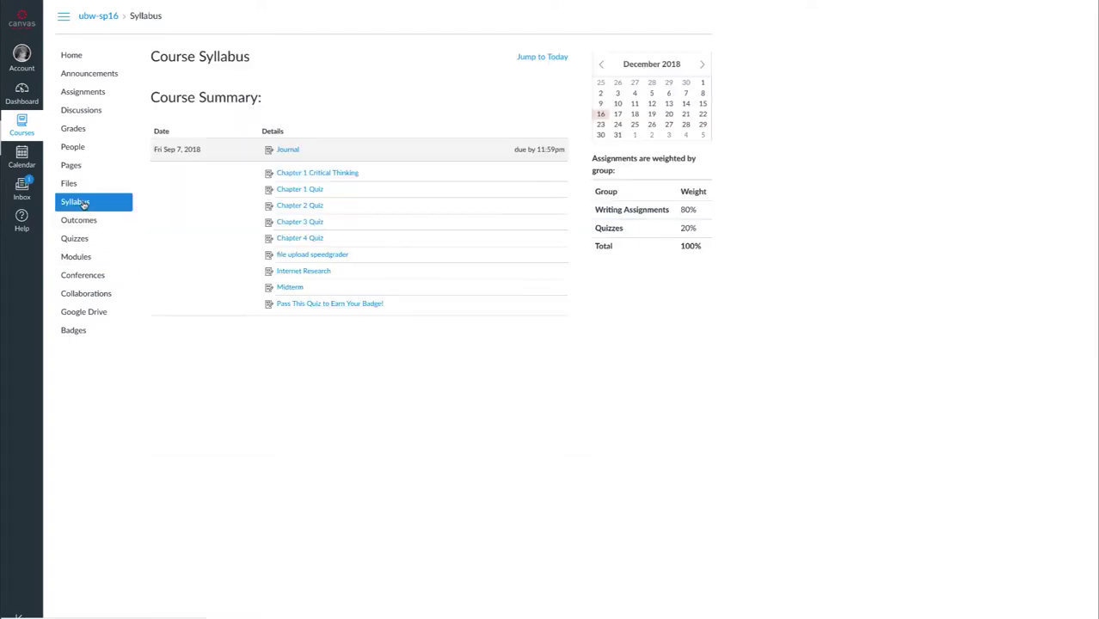
click(341, 173)
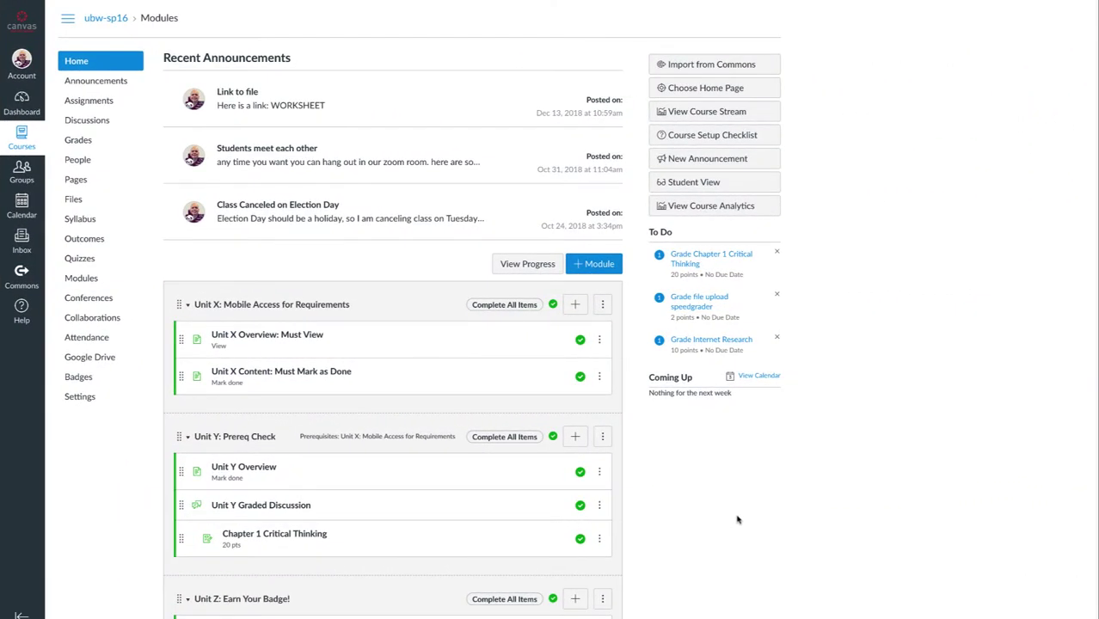
Enter Student View, open the syllabus and highlight the rubric title
click(680, 184)
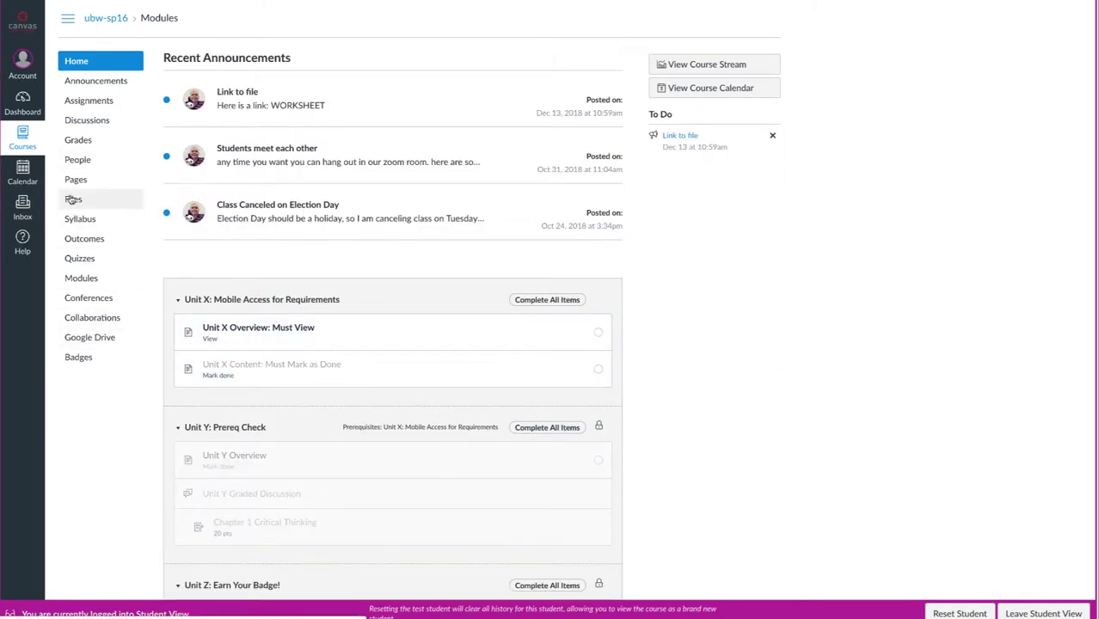
click(81, 225)
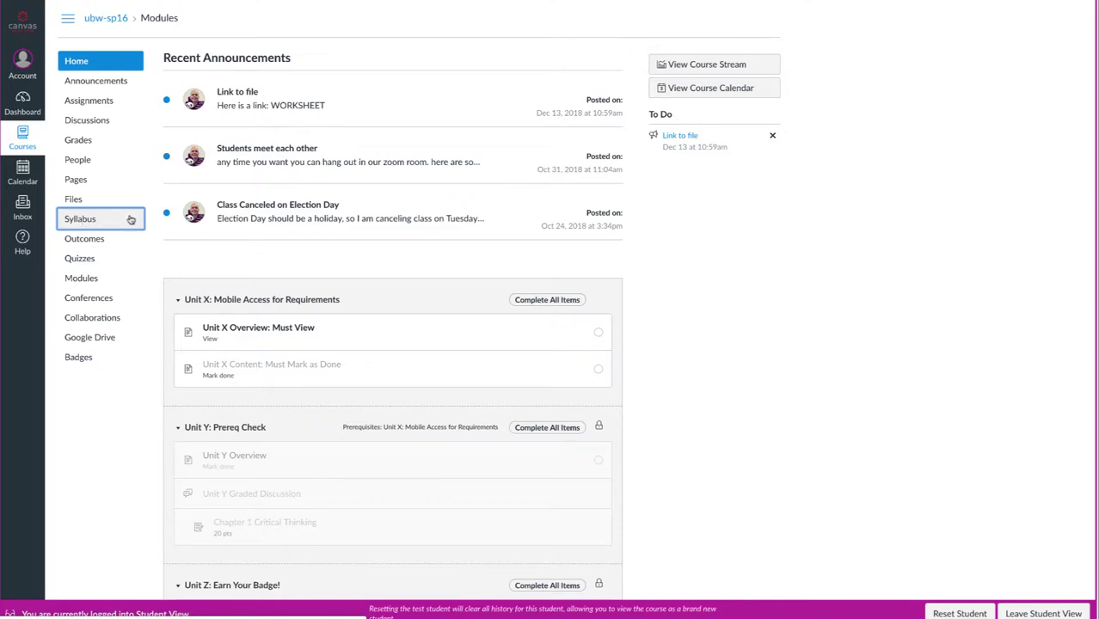
drag(167, 258, 621, 351)
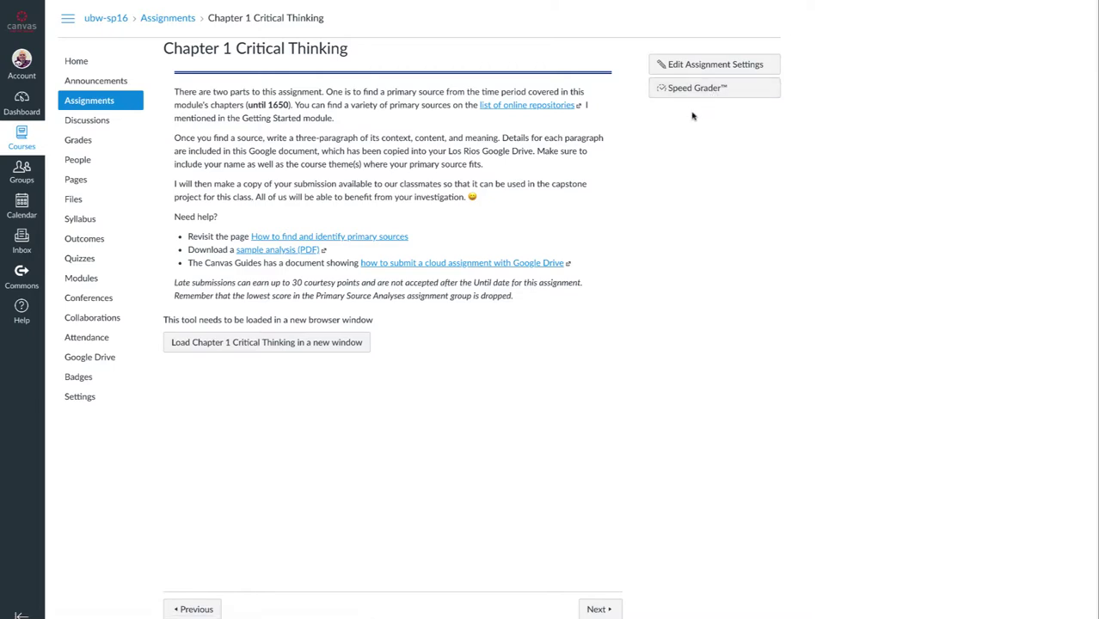
Re-save the assignment settings twice so the rubric table appears in the description
click(706, 66)
scroll(660, 507, down, 5)
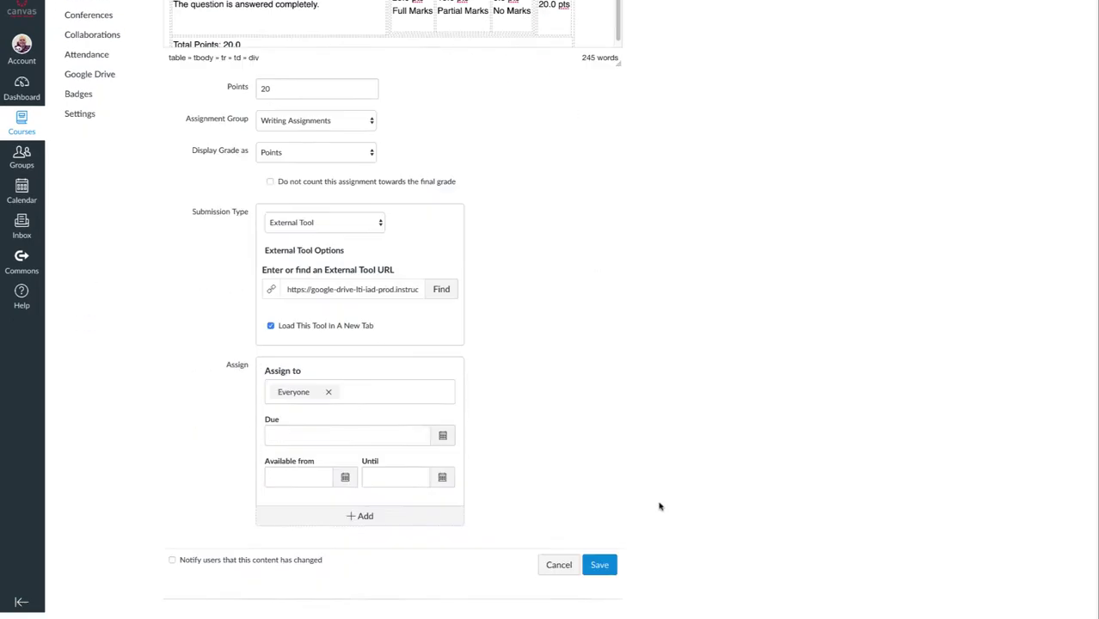
click(599, 573)
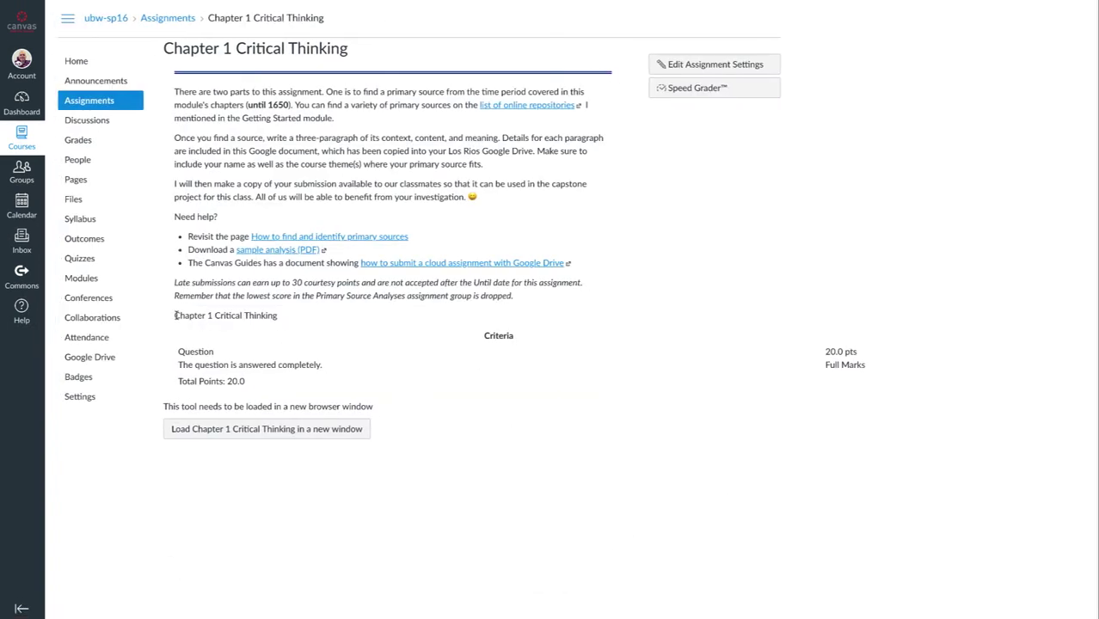
drag(176, 316, 860, 368)
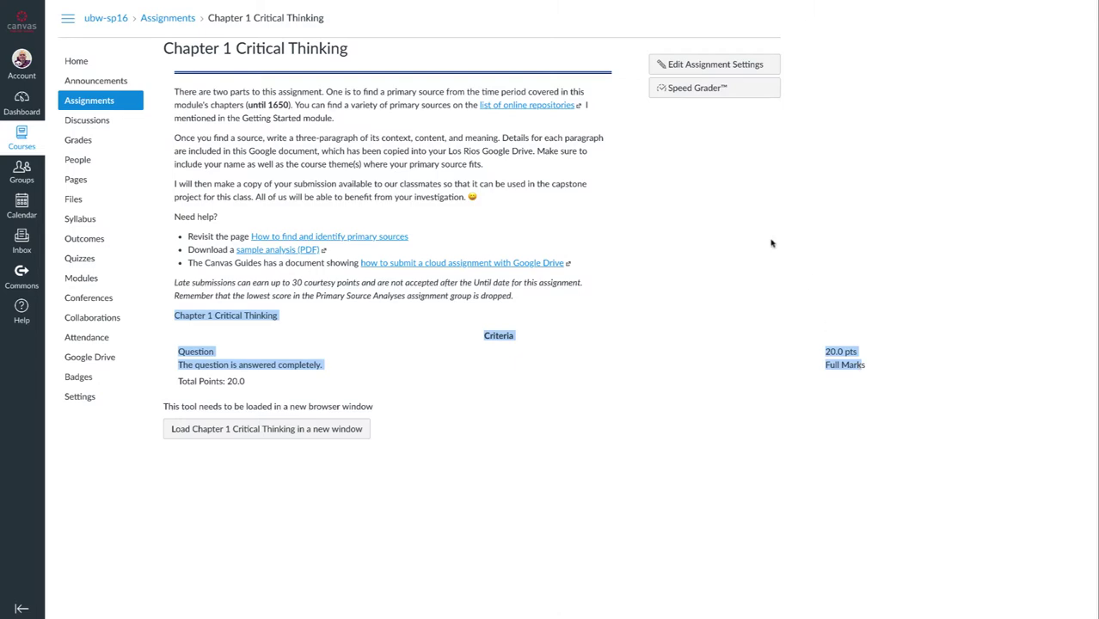
click(722, 69)
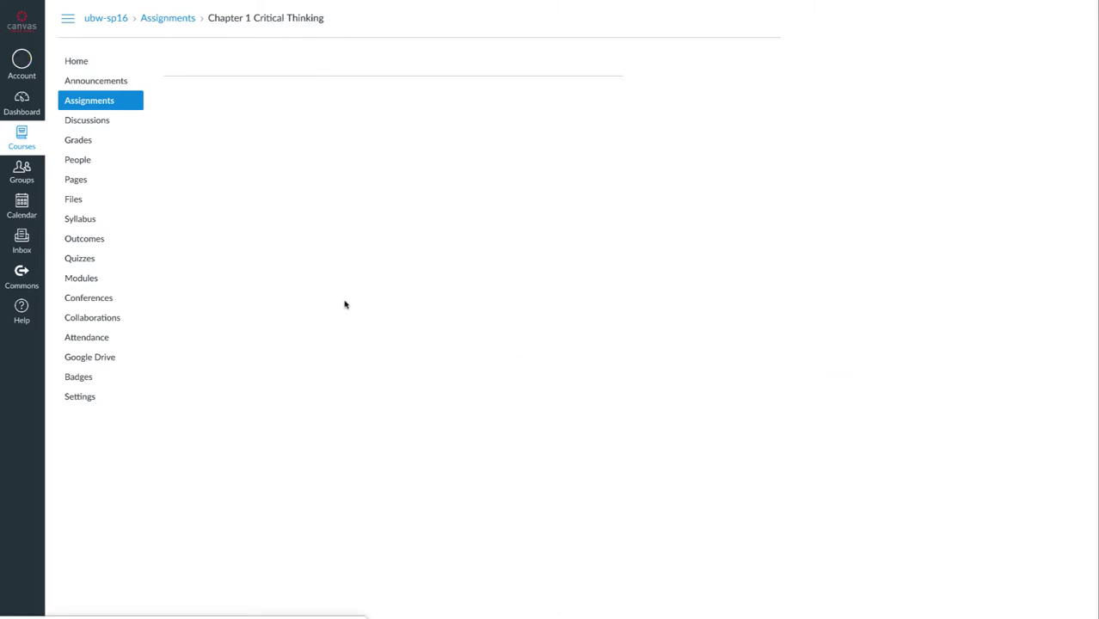
scroll(573, 198, down, 5)
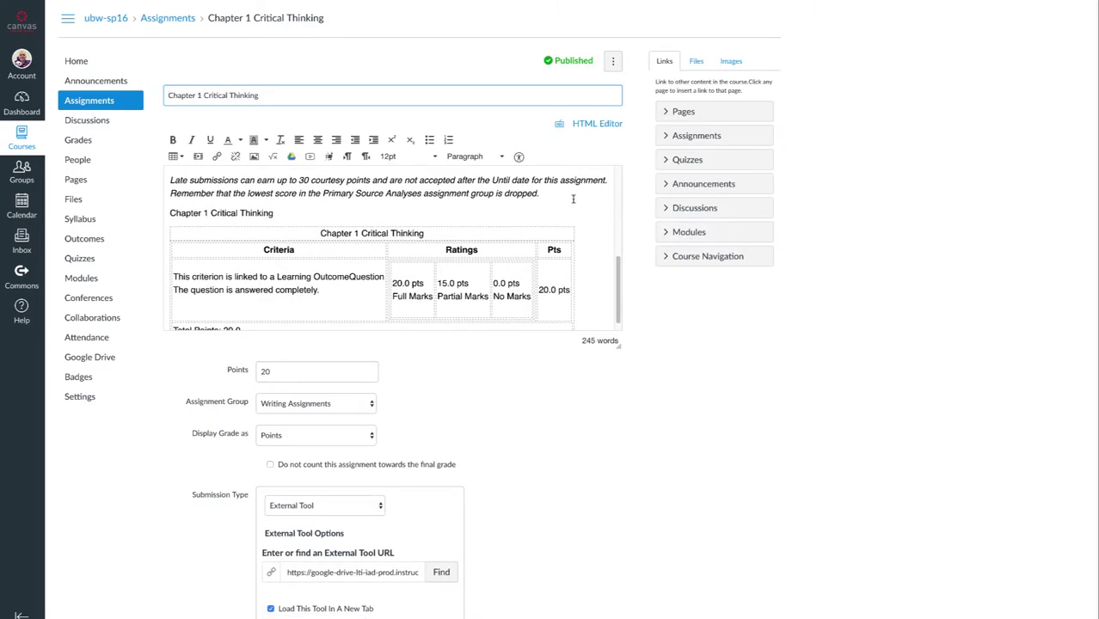
scroll(636, 428, down, 6)
click(607, 574)
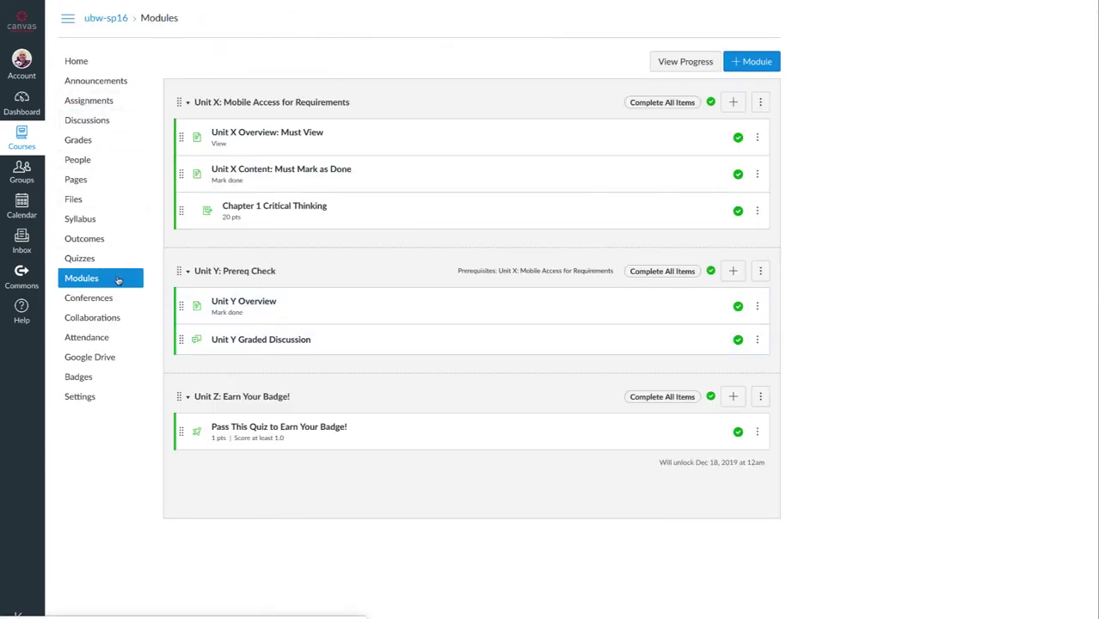
Open the Chapter 1 Critical Thinking assignment page from the course syllabus
click(76, 62)
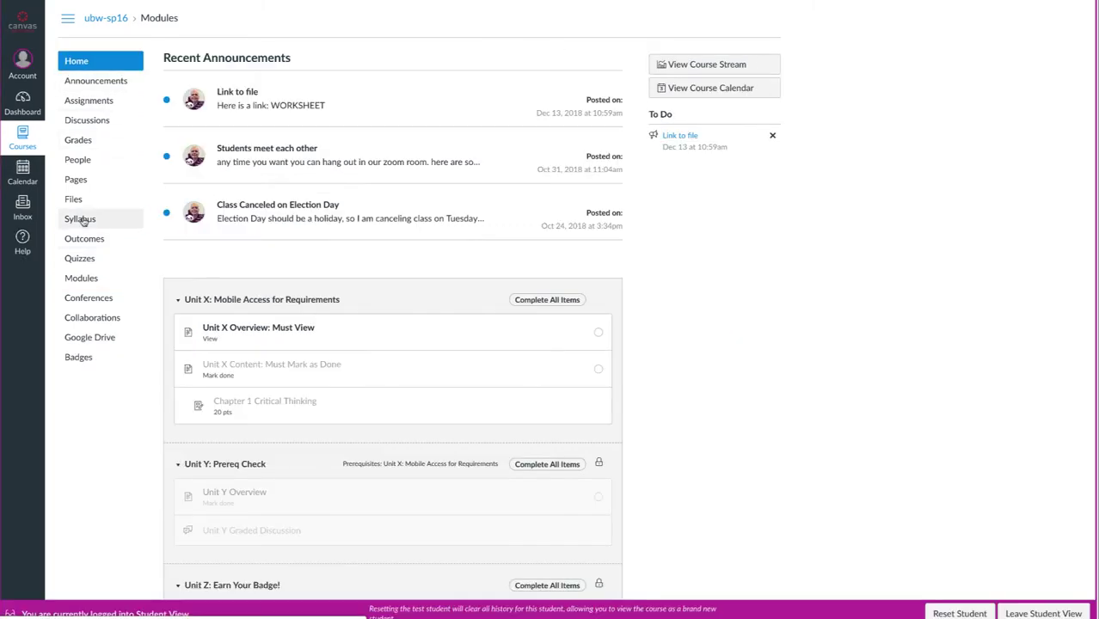
click(82, 221)
click(344, 190)
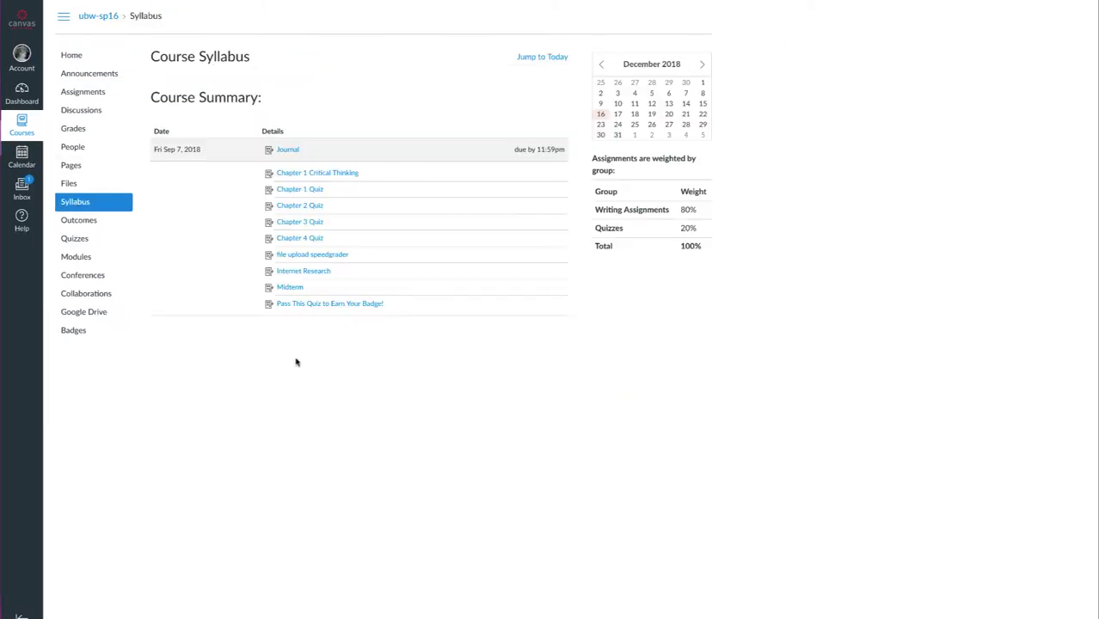
click(323, 172)
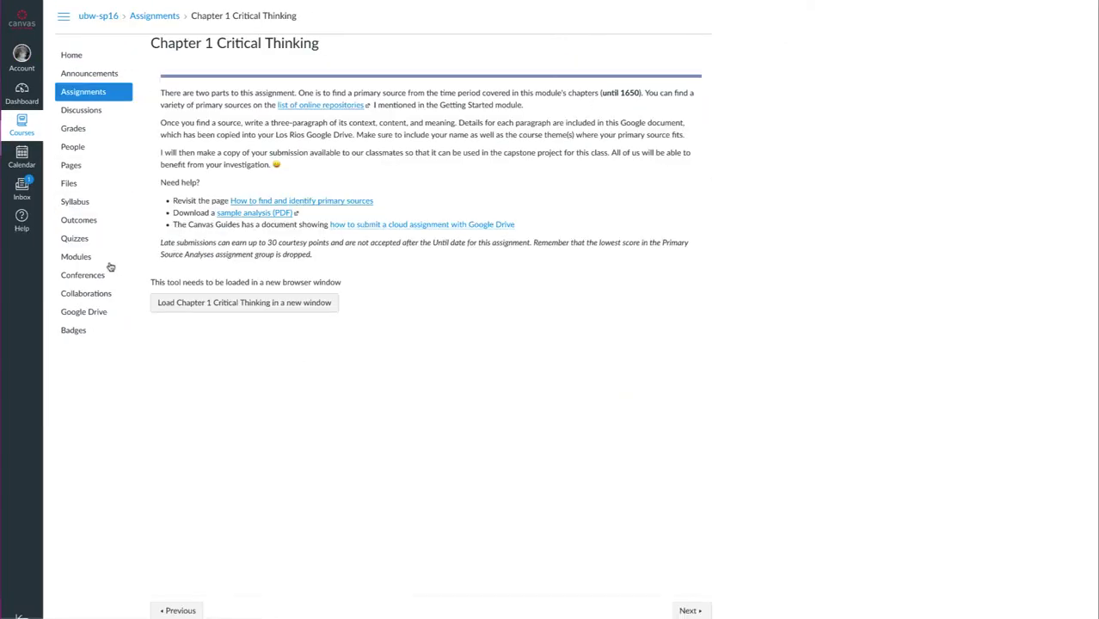
Show the 20-point rubric on the assignment's submission details in Grades
click(74, 128)
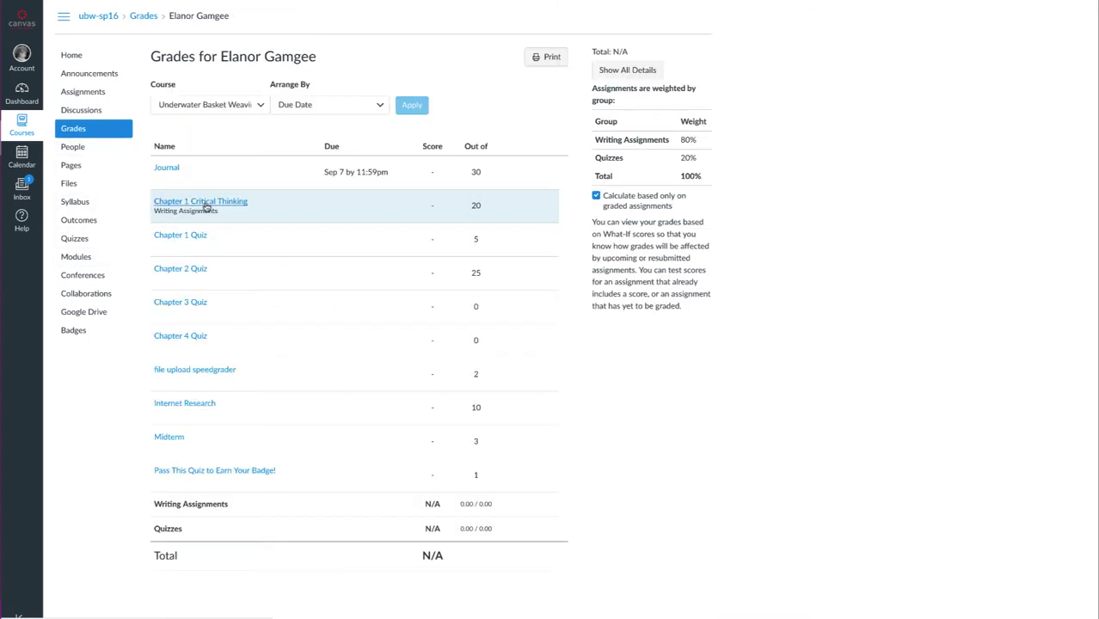
click(207, 207)
click(692, 68)
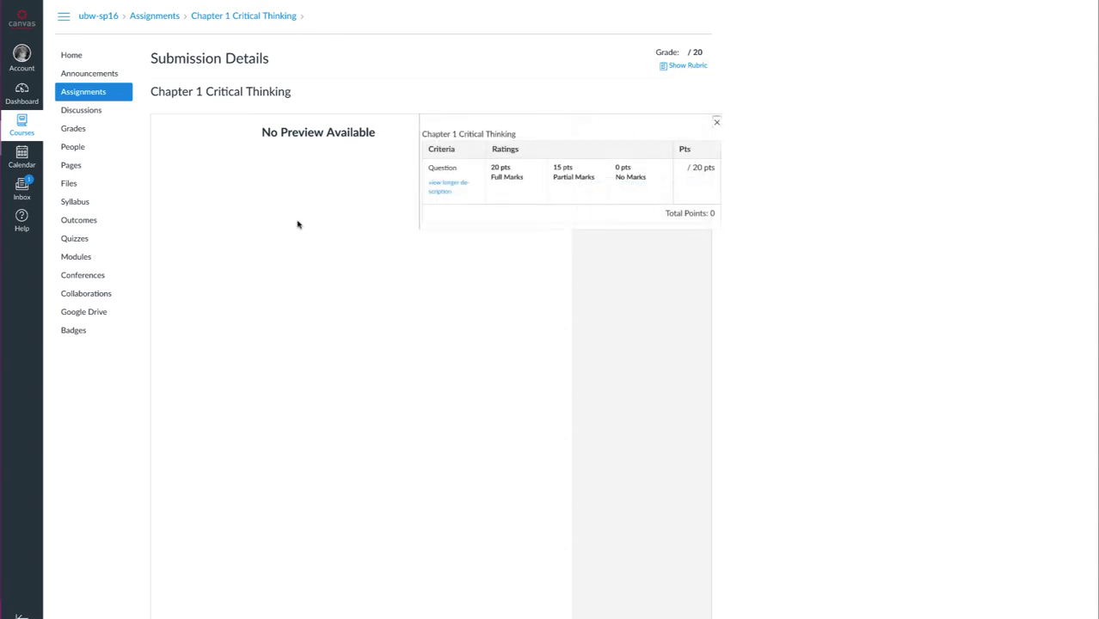